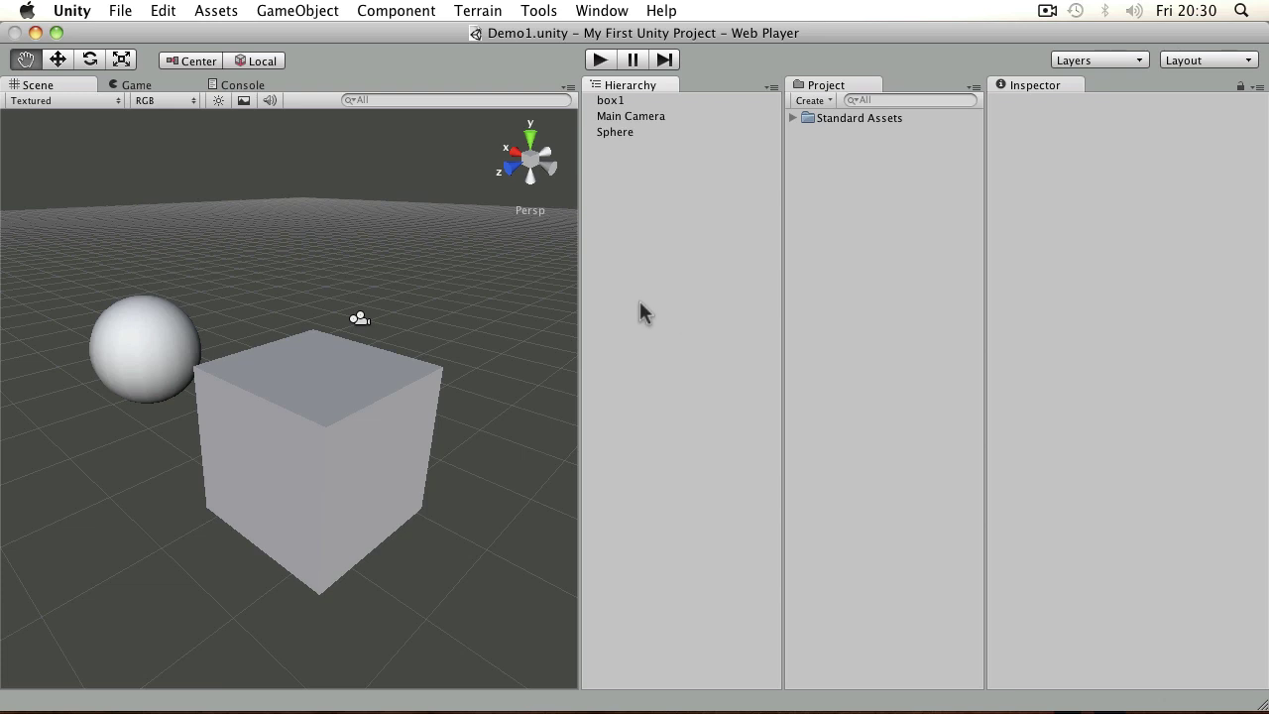
Switch between the Game, Console and Scene tabs to compare them, ending on the Game view
click(142, 86)
click(244, 86)
click(183, 87)
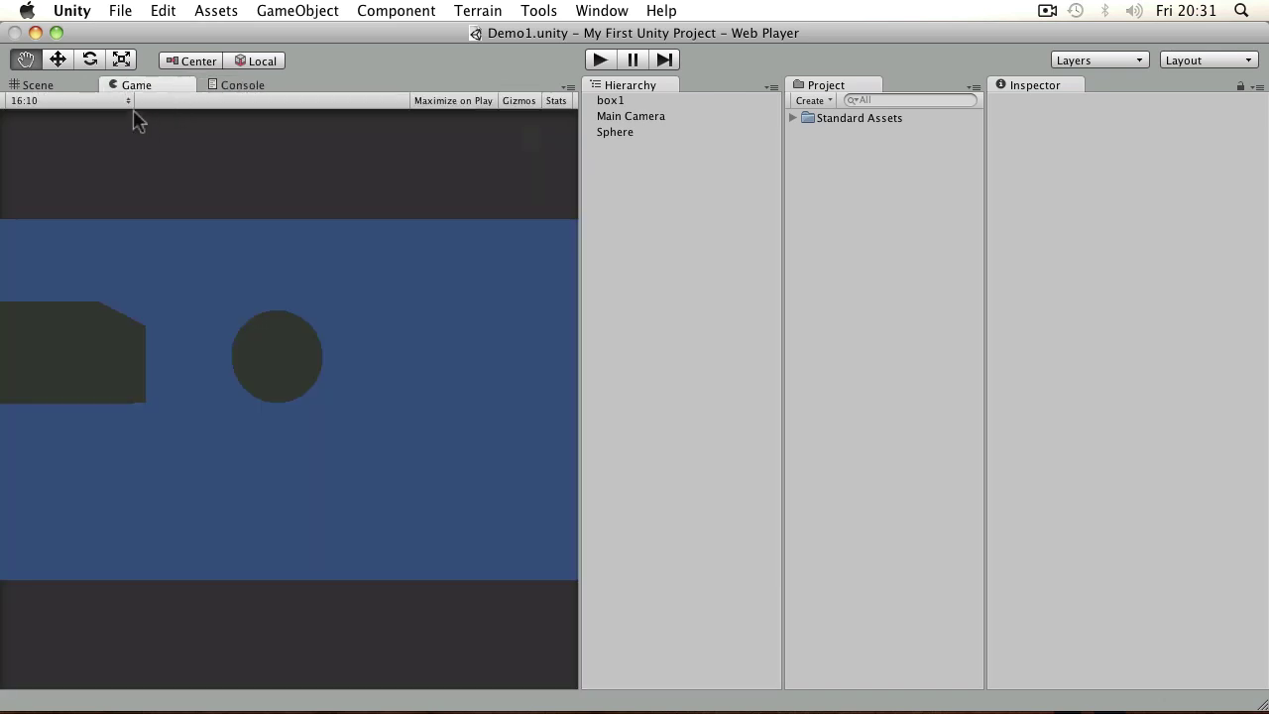
click(40, 86)
click(135, 86)
click(227, 85)
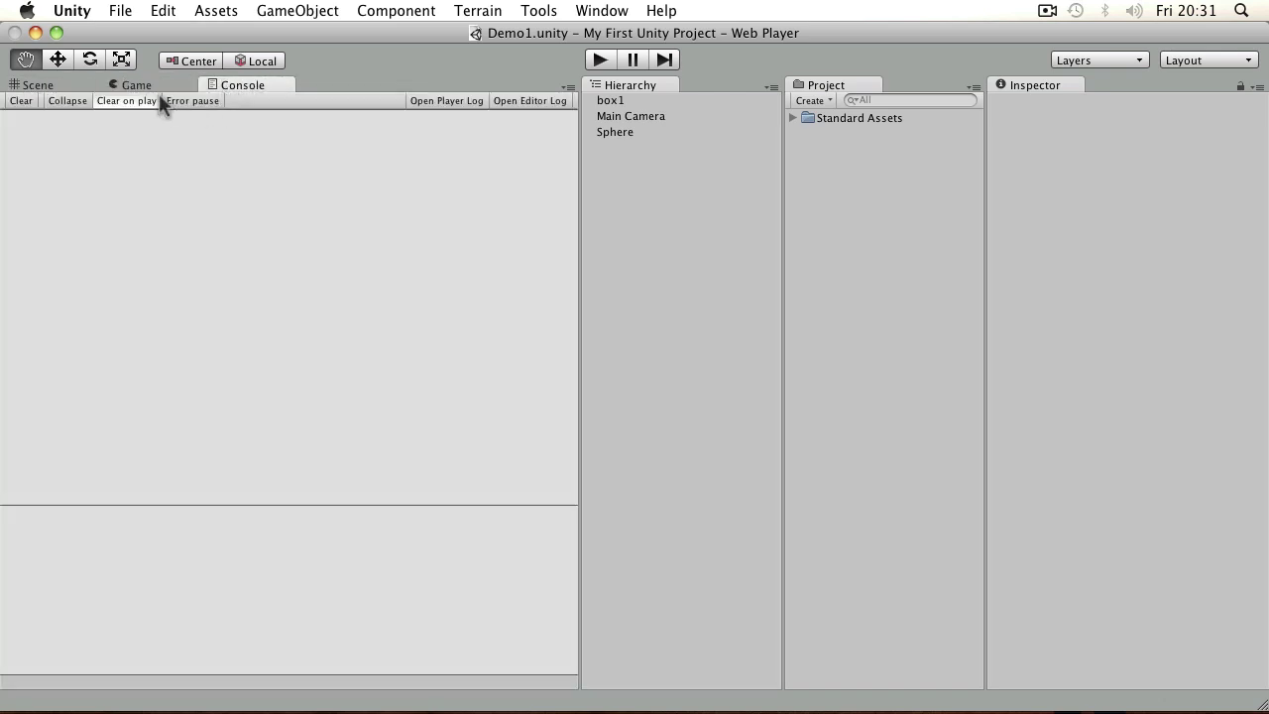
click(158, 84)
click(241, 85)
click(174, 87)
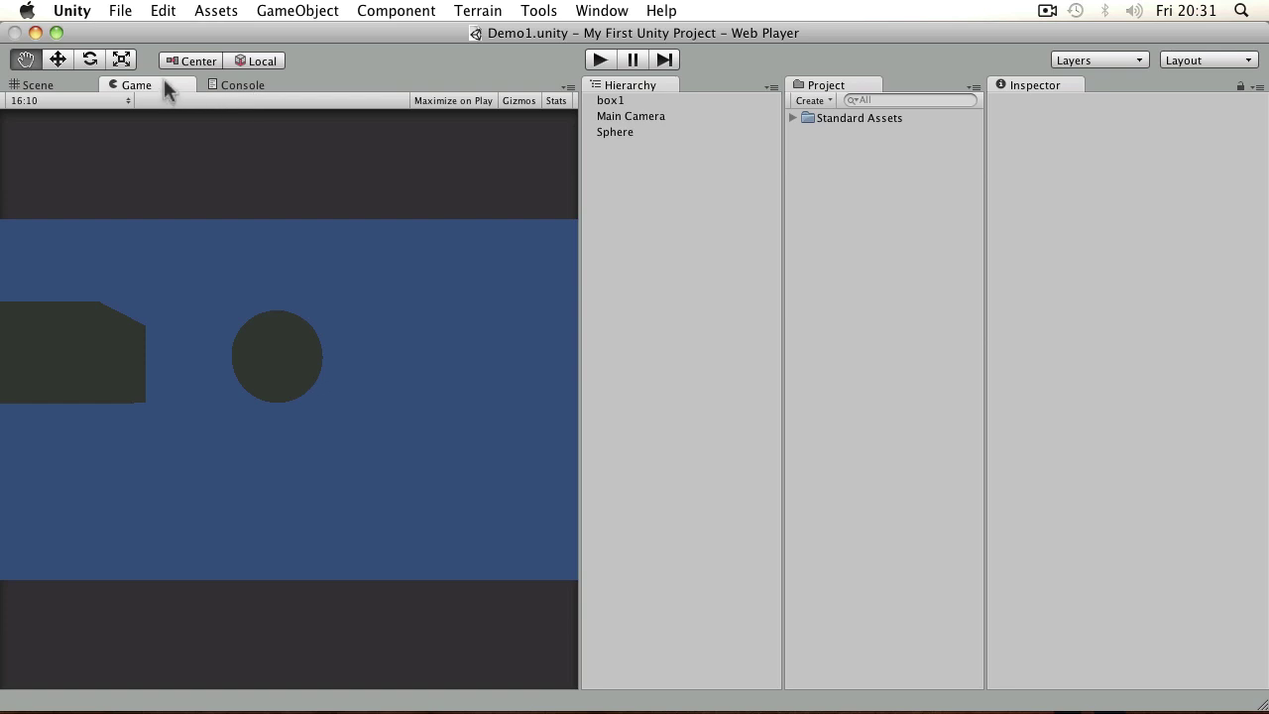
Dock the Game view below Scene and Project below Hierarchy, enlarging Game and Project
drag(165, 81, 241, 610)
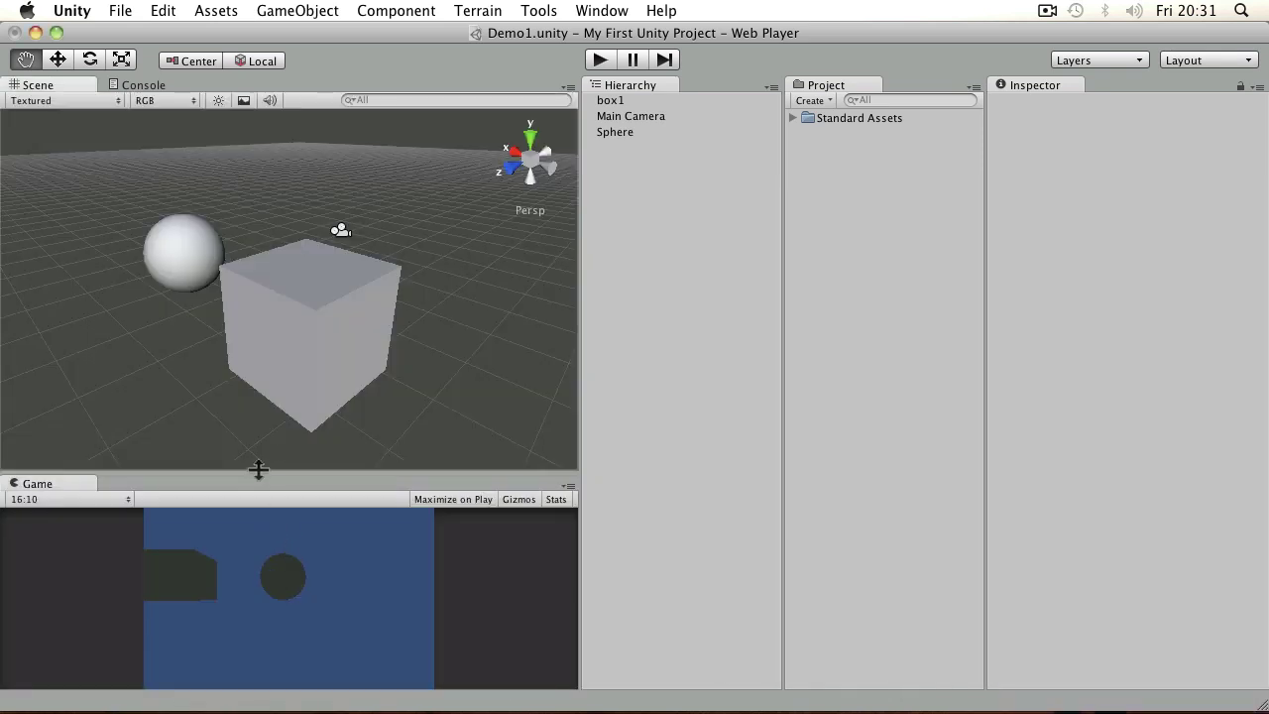
drag(258, 471, 271, 401)
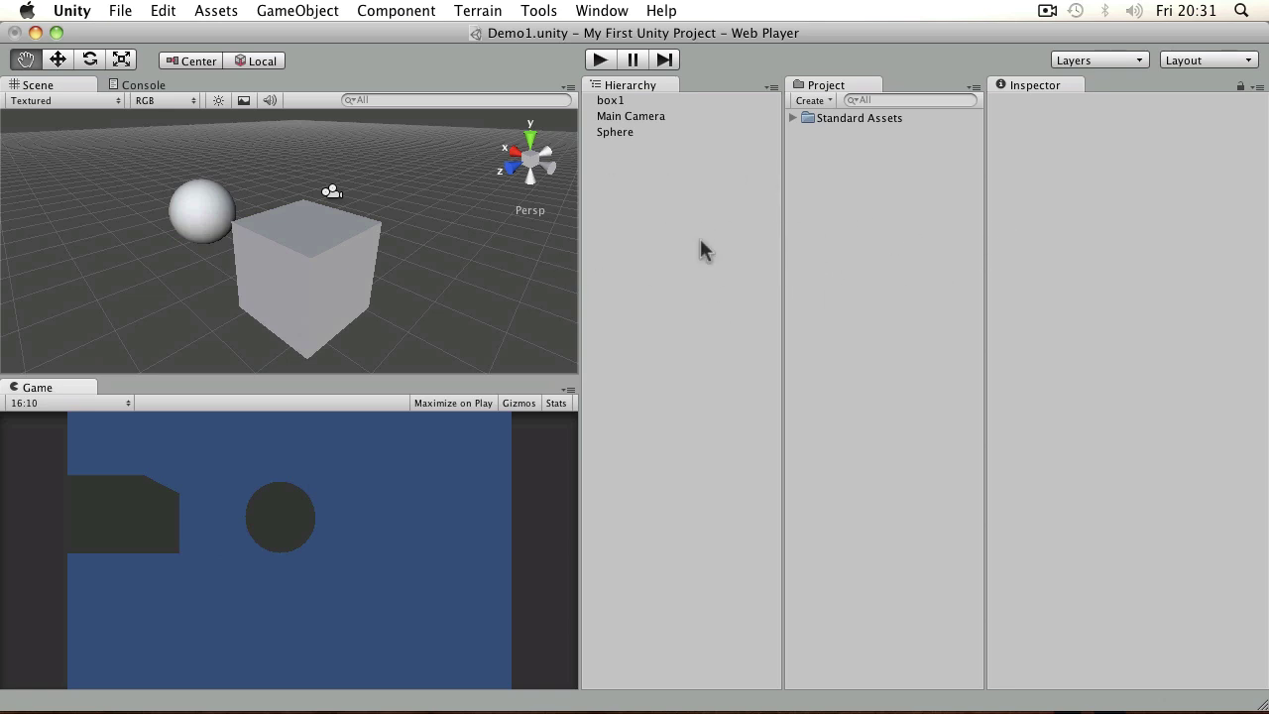
drag(840, 85, 693, 674)
drag(722, 472, 723, 315)
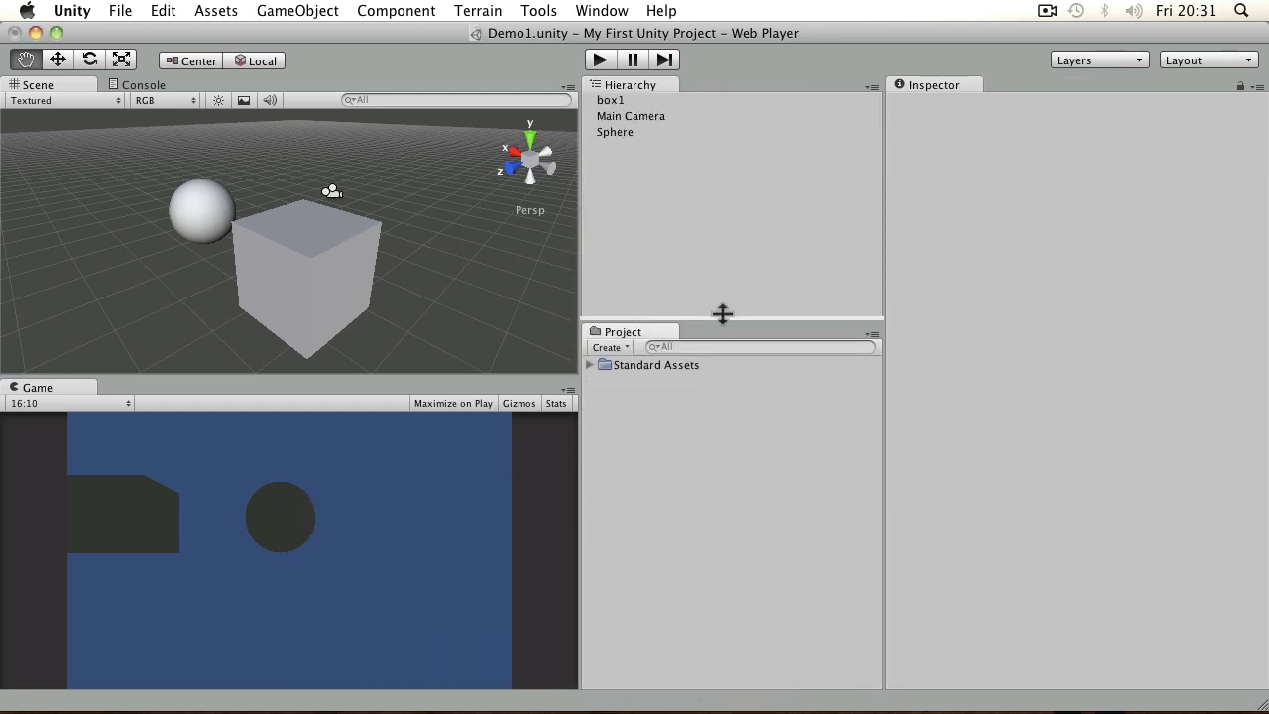
Widen the Scene and Game views, give Scene slightly more height, and browse saved layouts
drag(578, 209, 650, 198)
drag(529, 373, 529, 378)
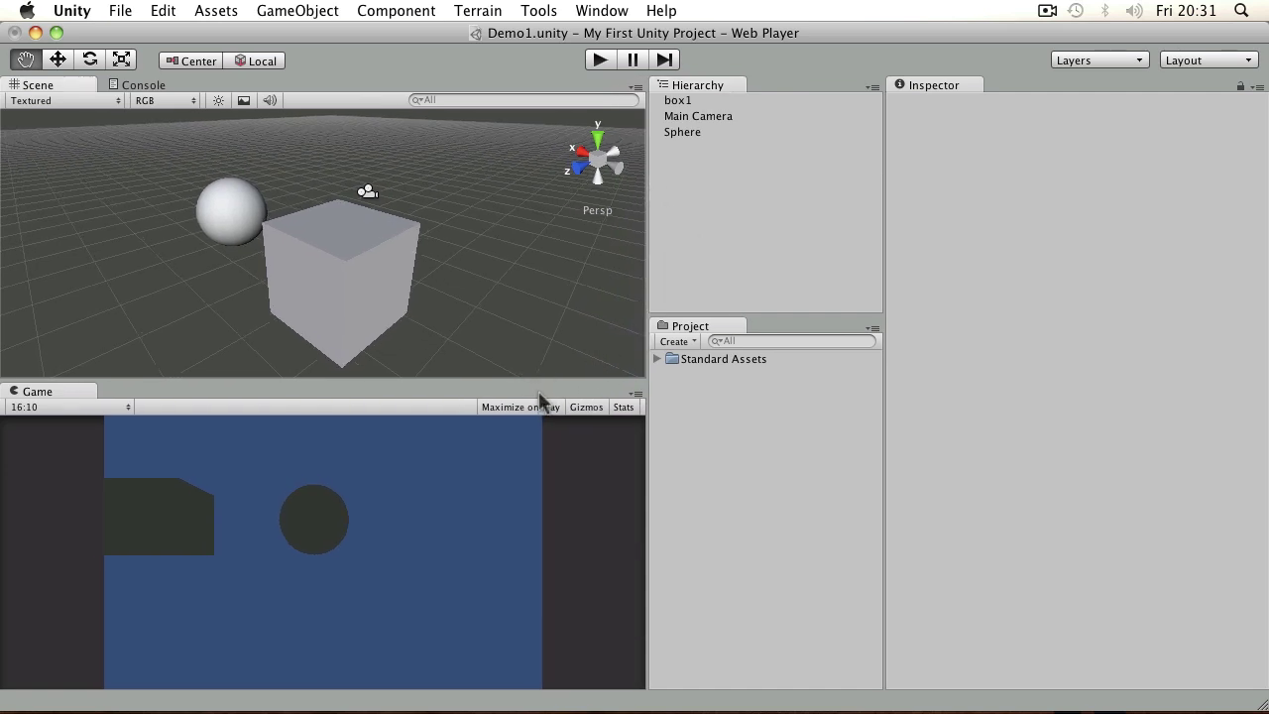
click(601, 11)
mouse_move(643, 106)
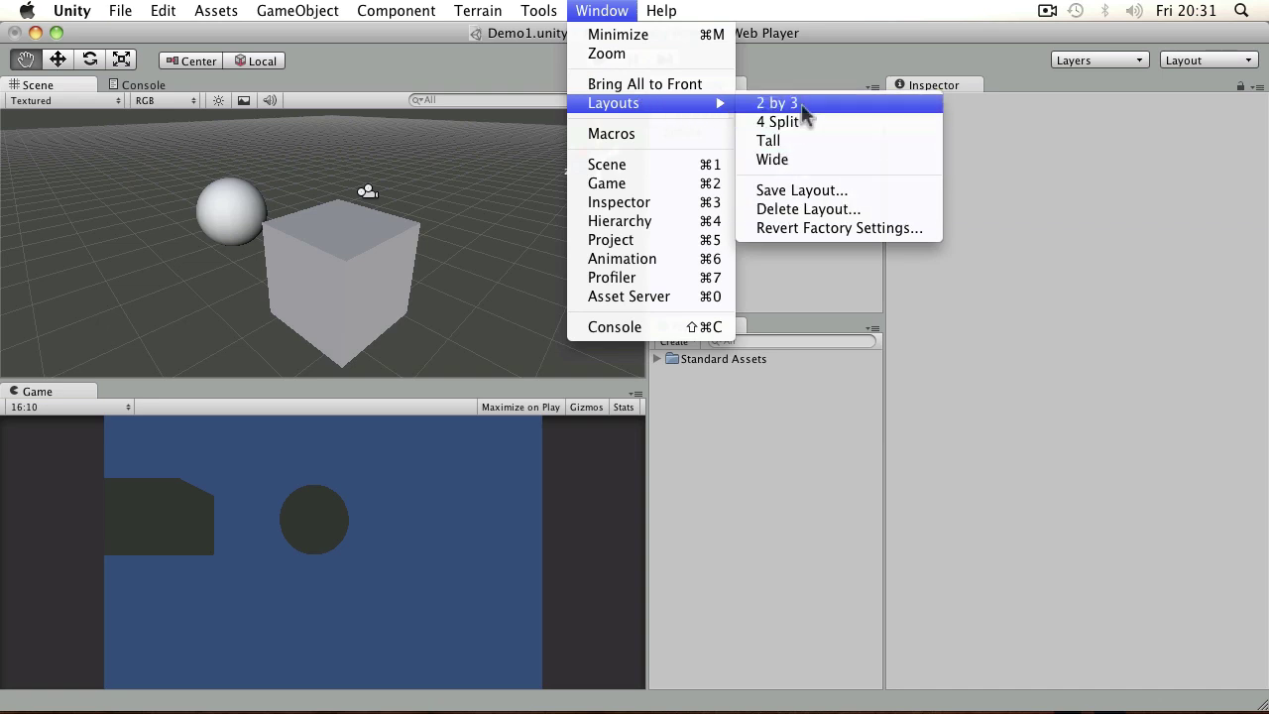
click(610, 10)
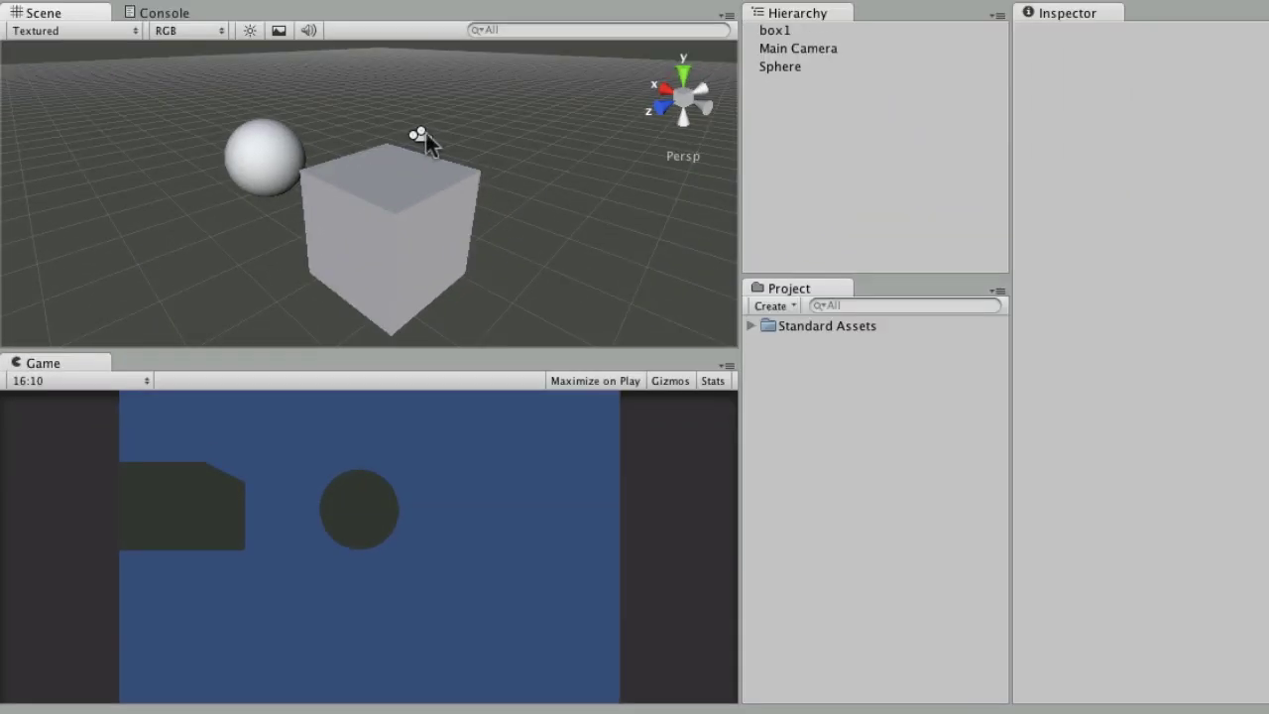
Shift the Main Camera with its move handle, then orbit the Scene view around the cube
click(421, 134)
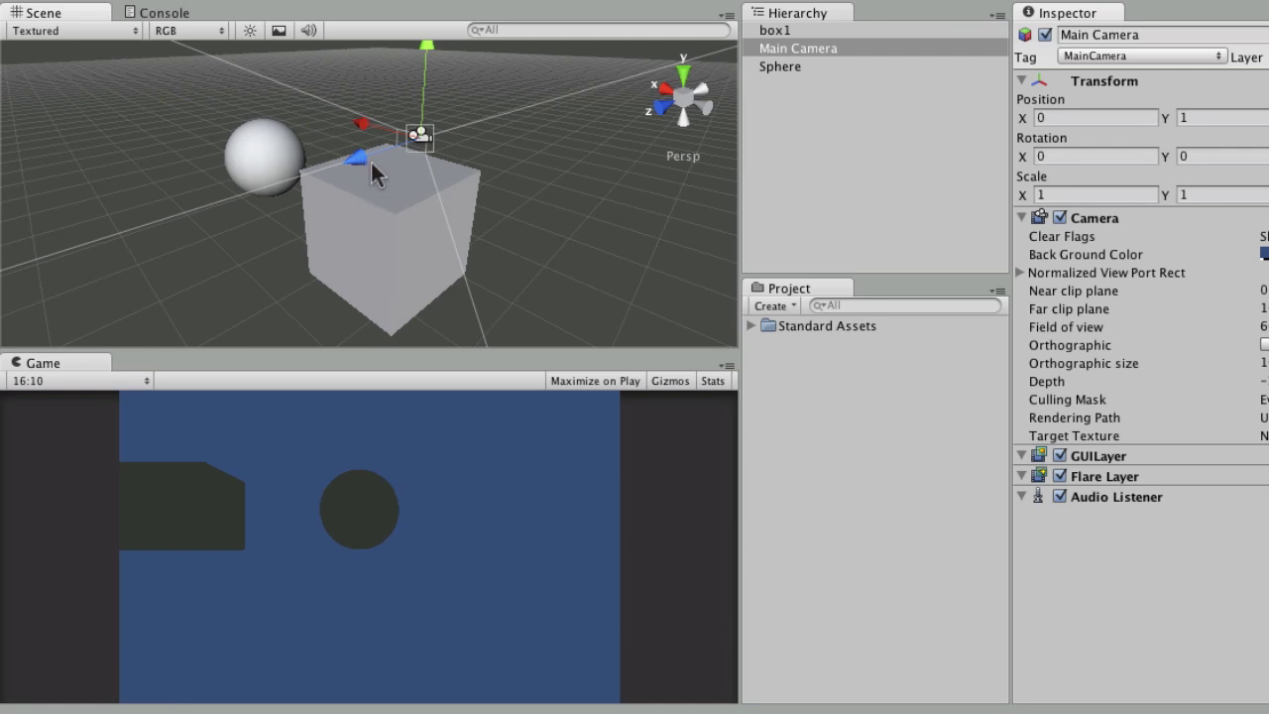
drag(361, 156, 401, 200)
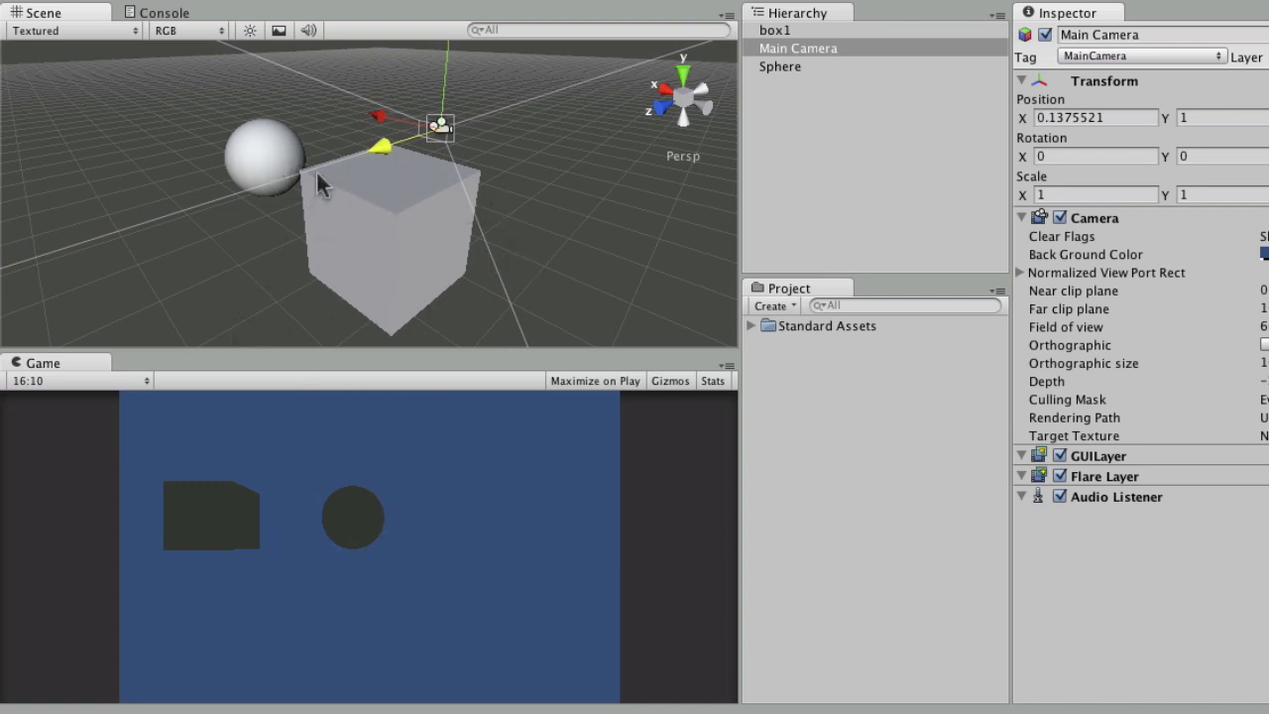
click(28, 18)
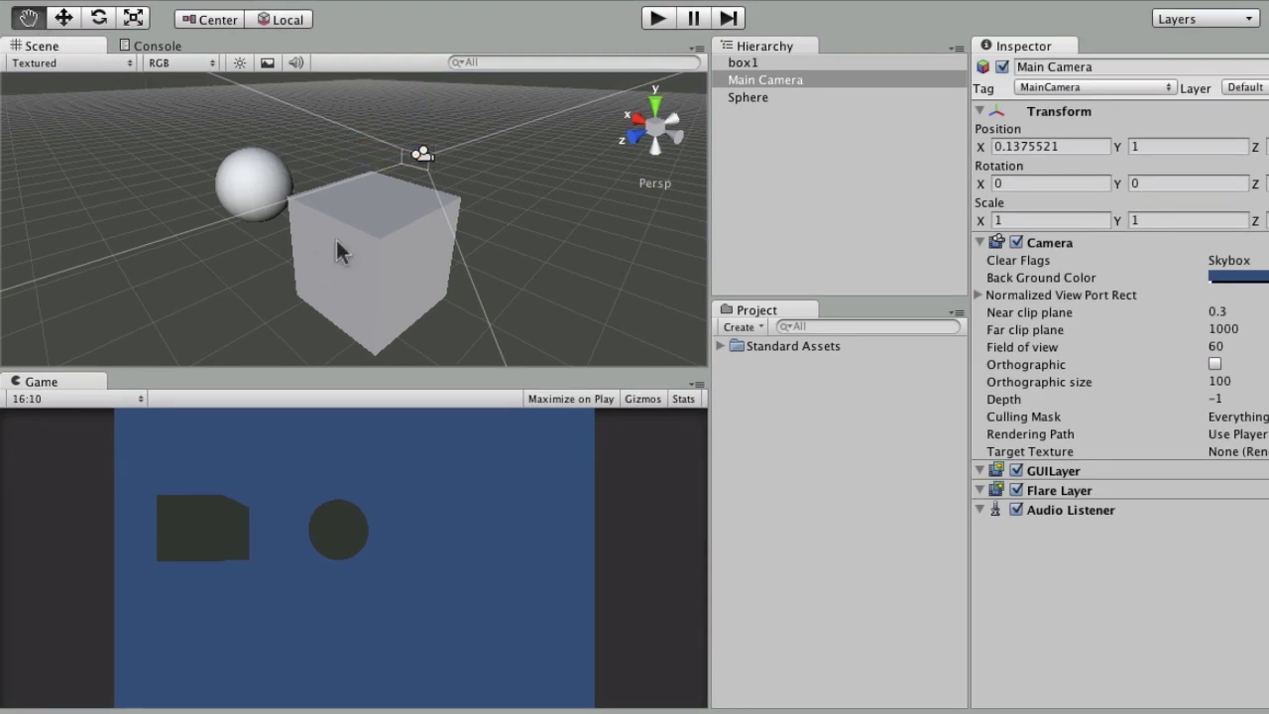
alt+drag(336, 240, 397, 224)
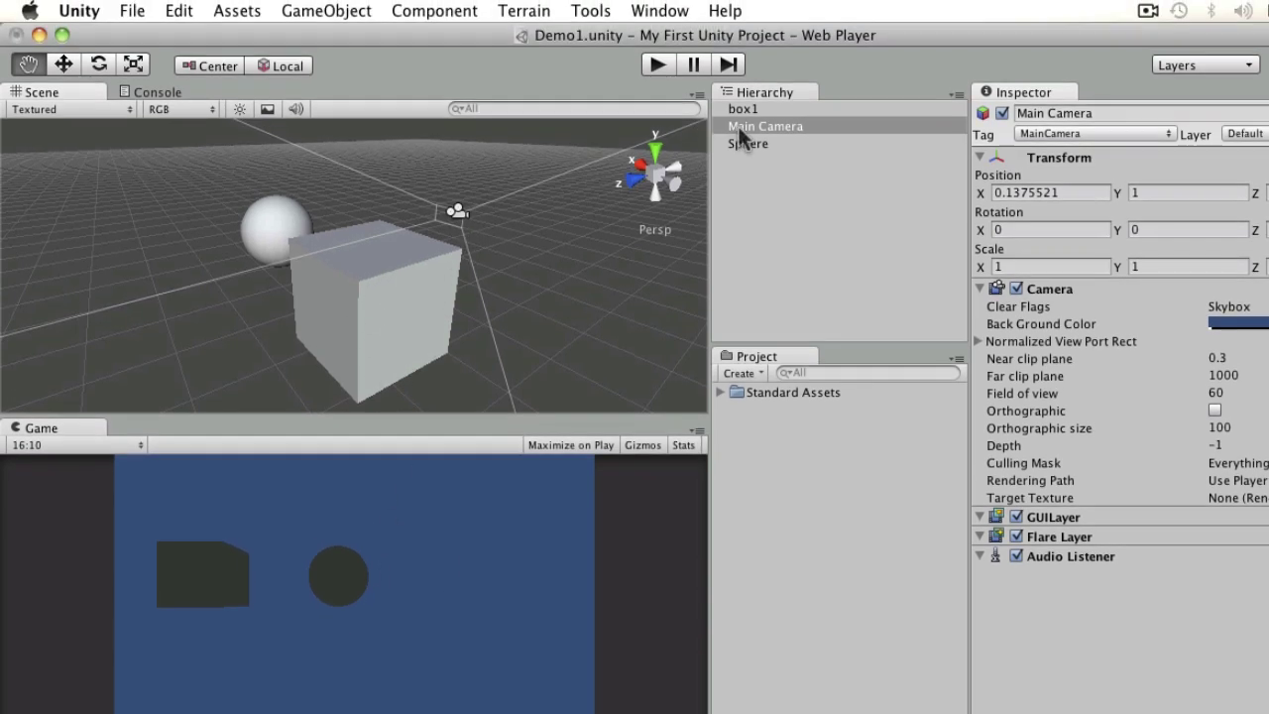
Align the selected Main Camera with the Scene view using GameObject > Align With View
click(746, 82)
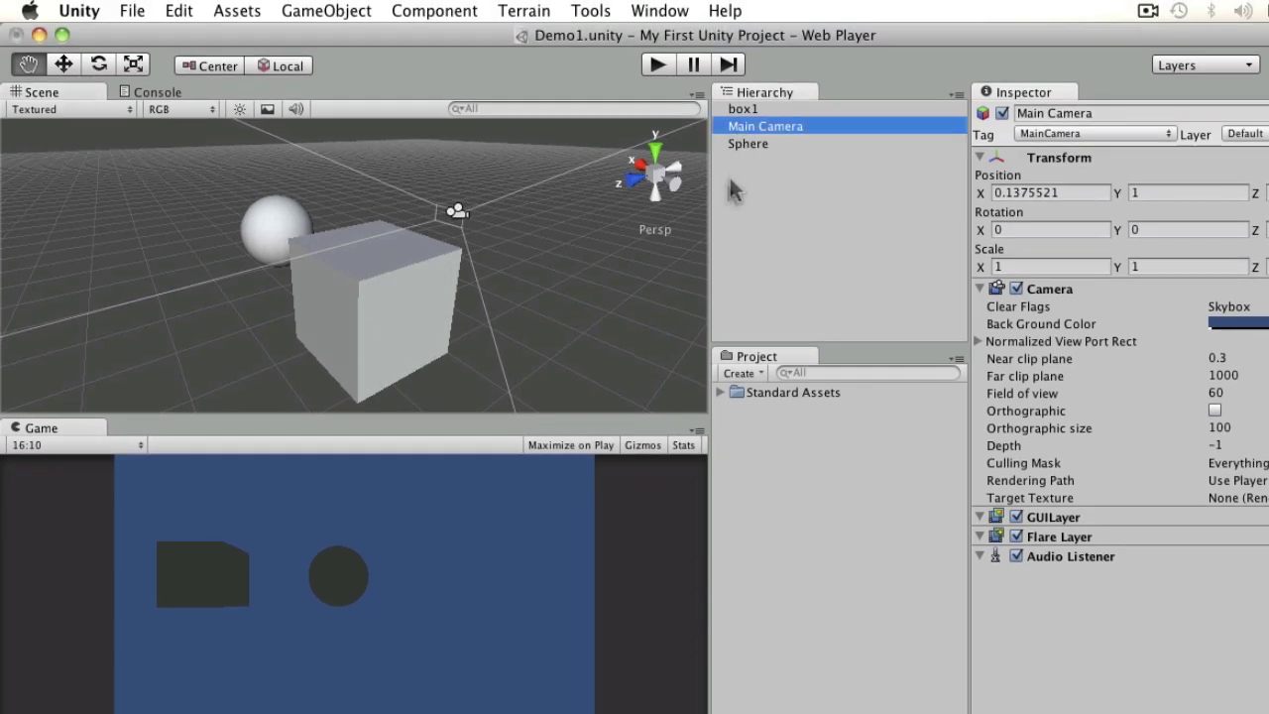
click(357, 12)
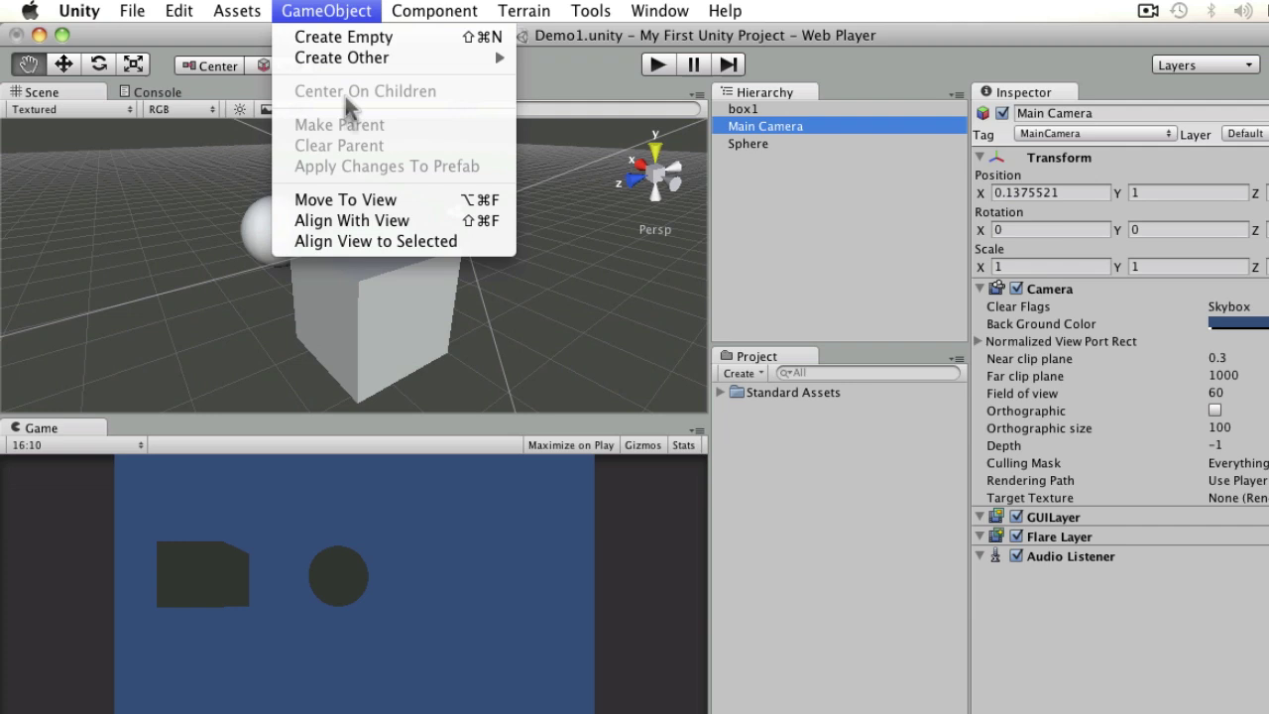
click(367, 222)
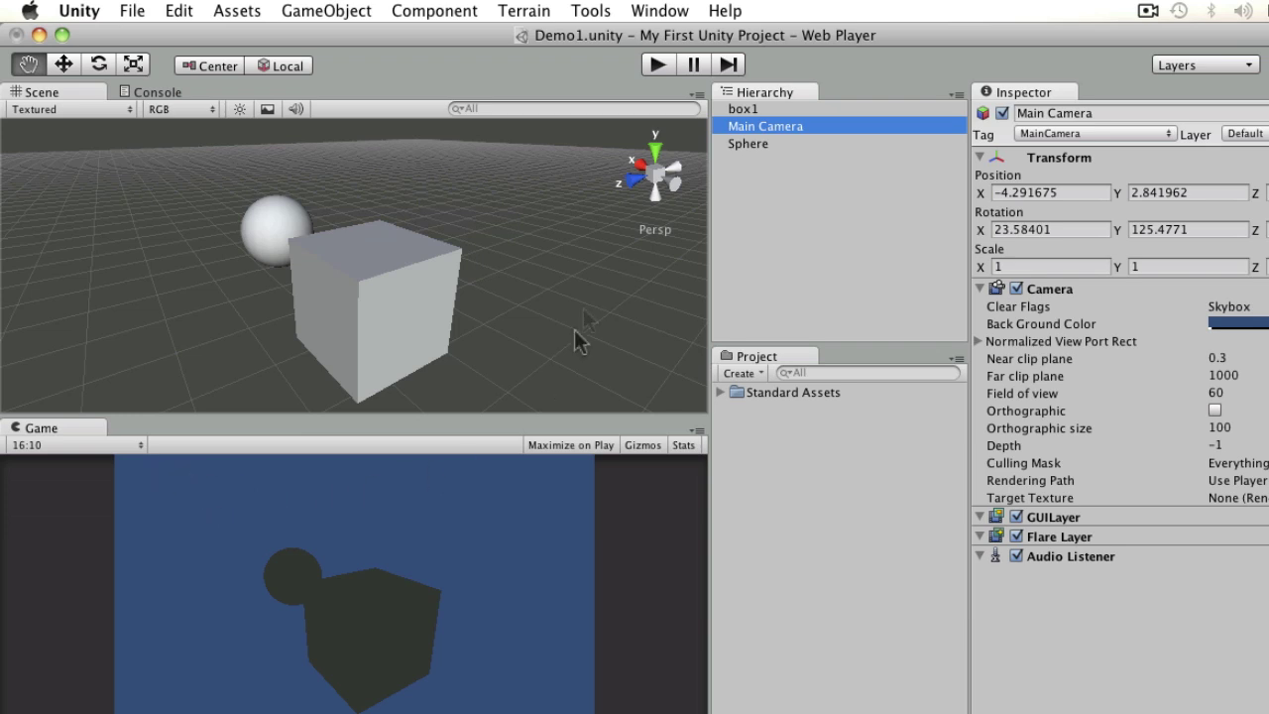
Start and stop Play mode several times, try Pause, then exit back to edit mode
click(655, 64)
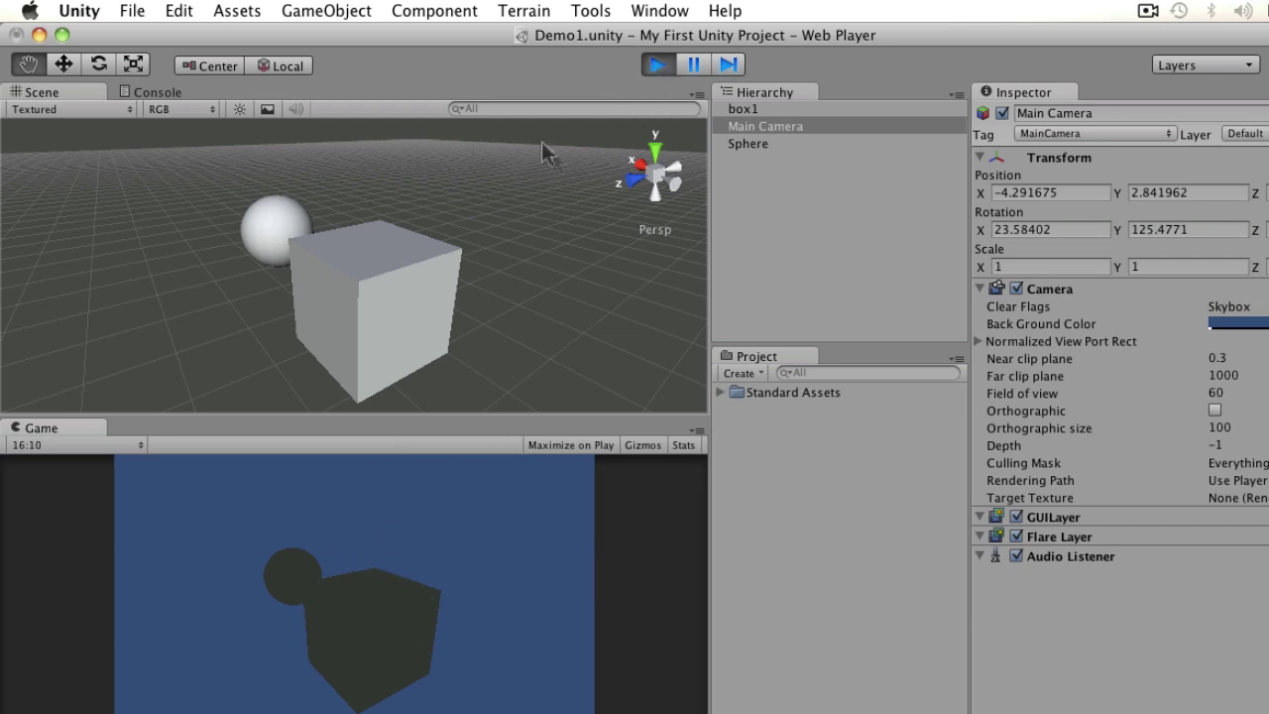
click(661, 64)
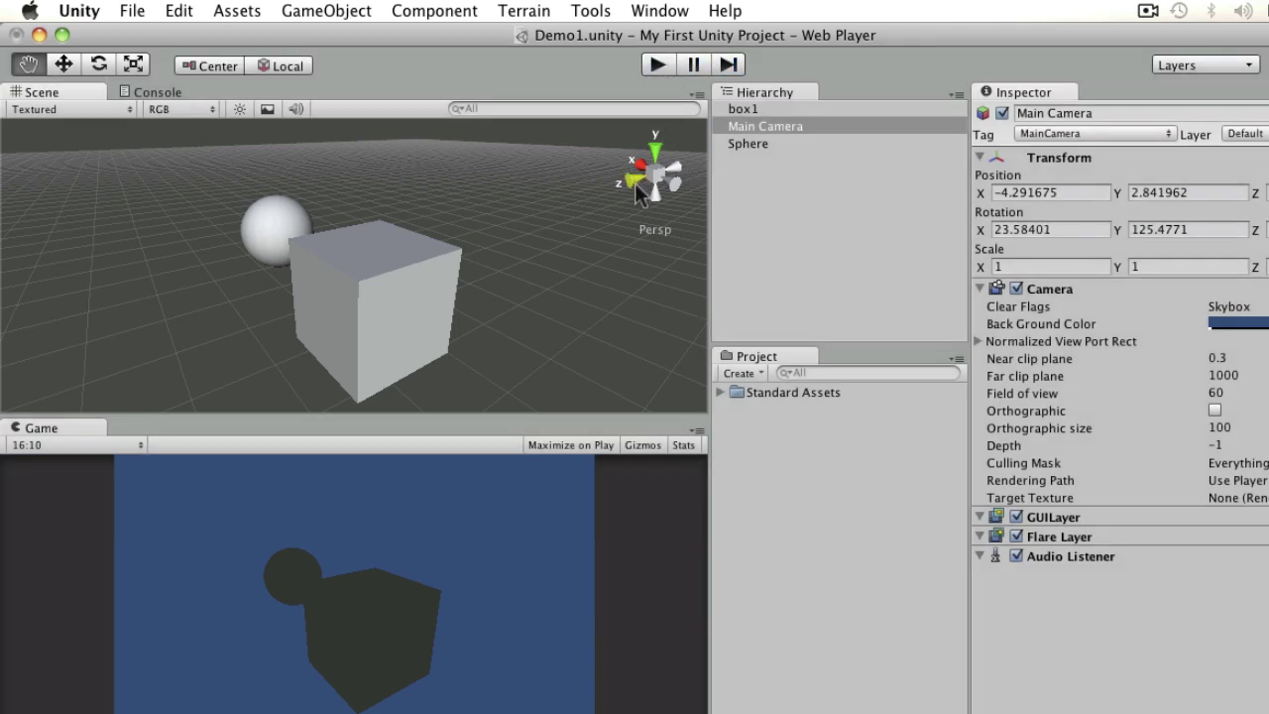
click(656, 65)
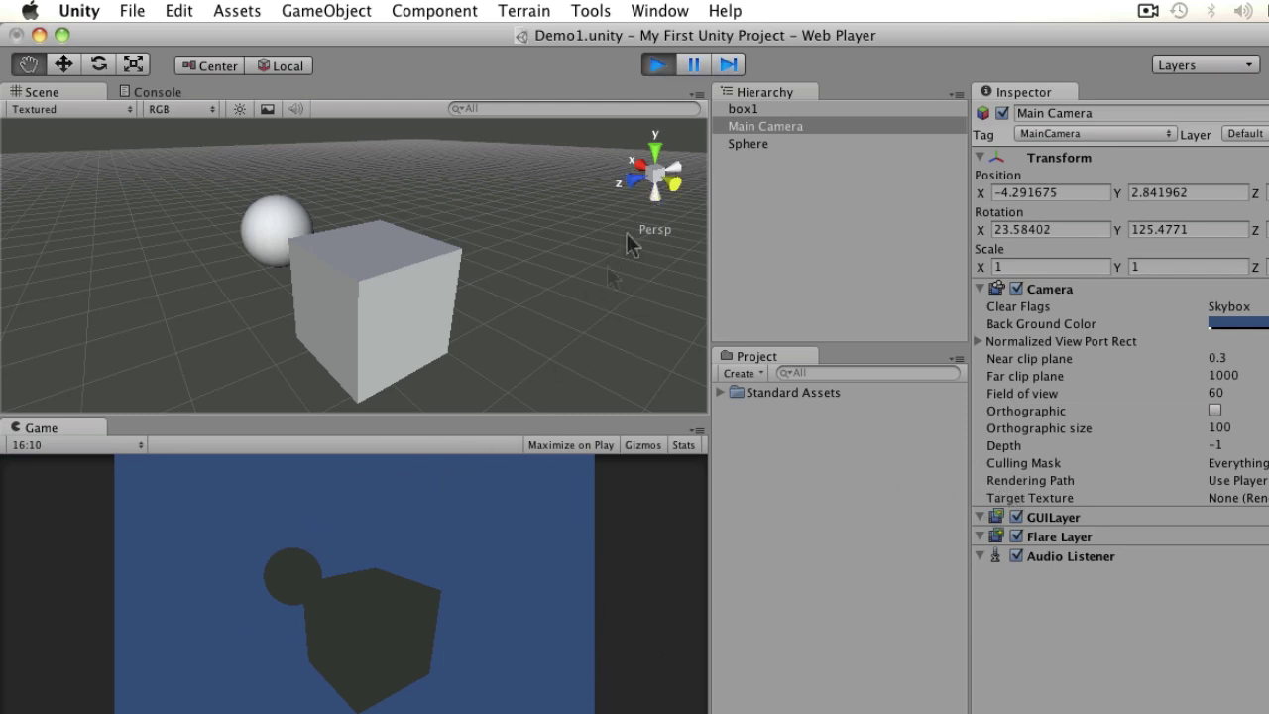
click(660, 66)
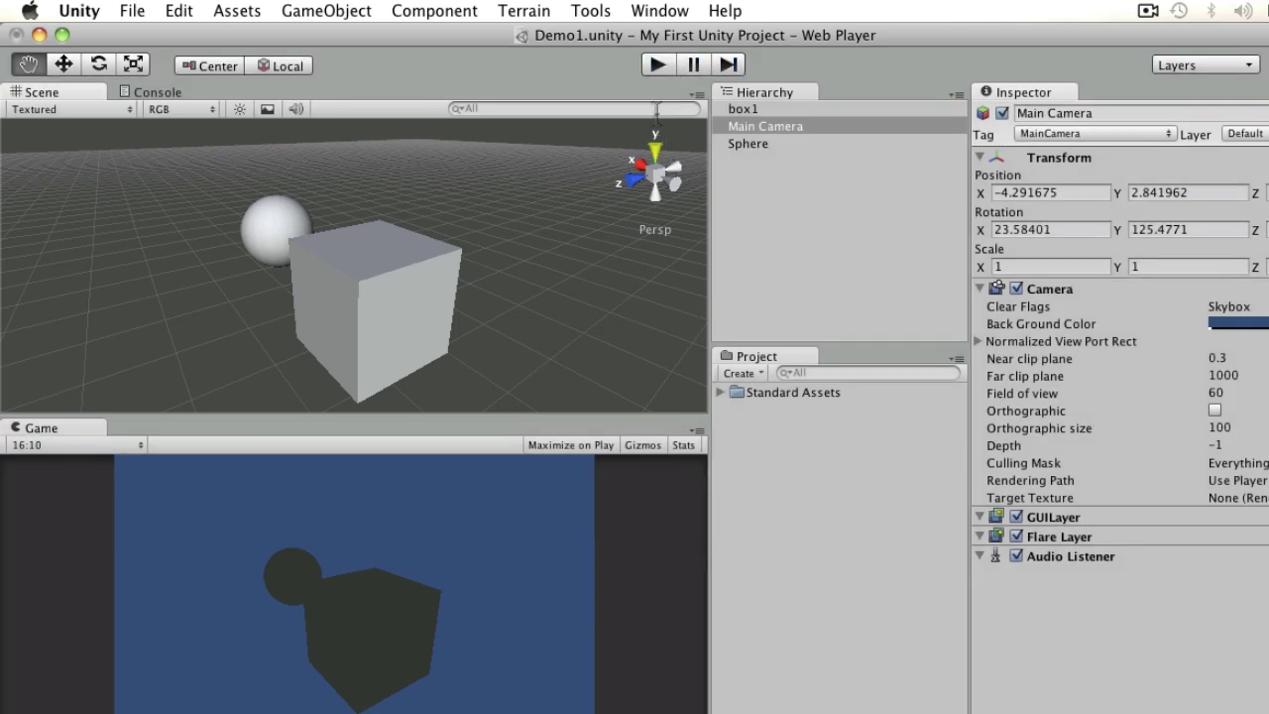
click(659, 64)
click(656, 64)
click(657, 66)
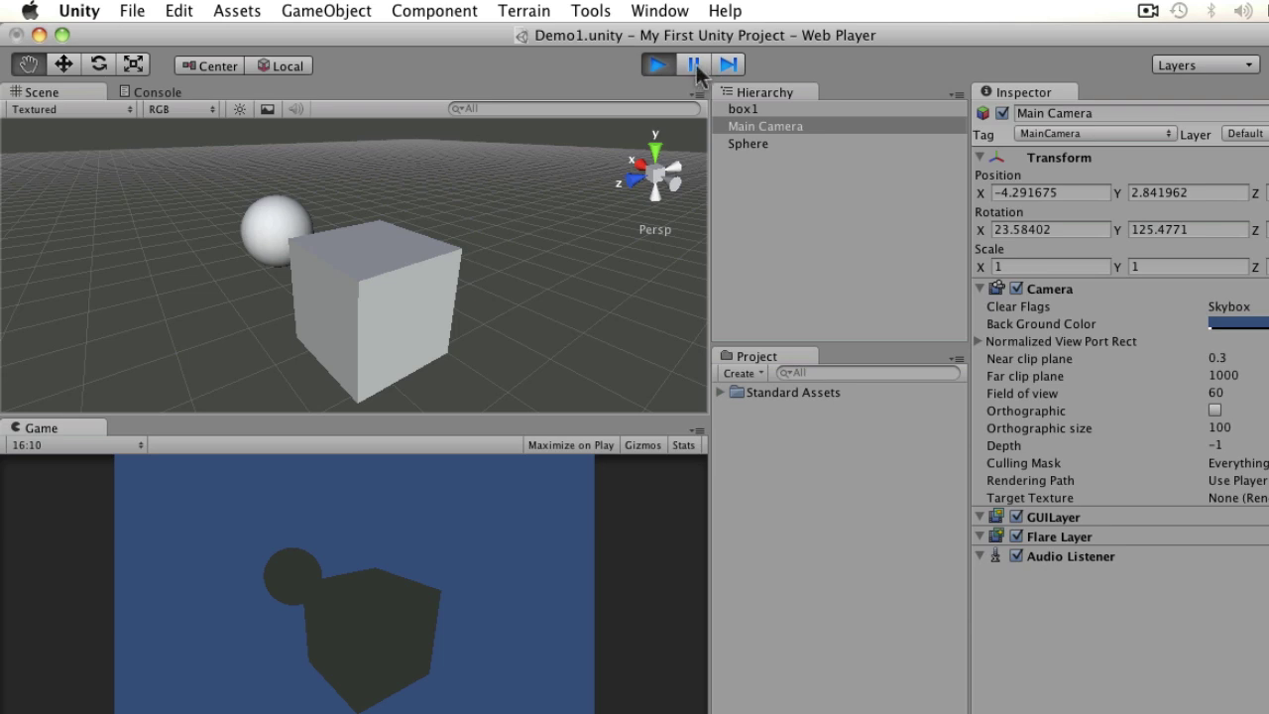
click(696, 65)
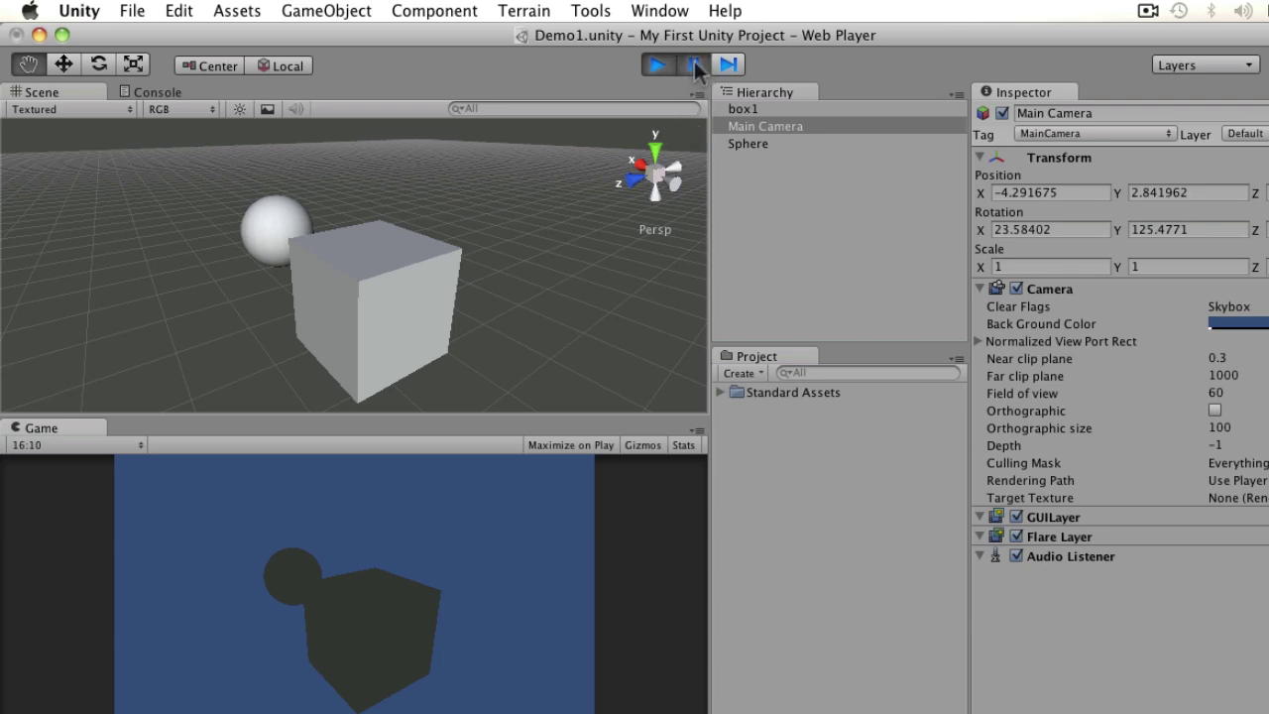
click(662, 66)
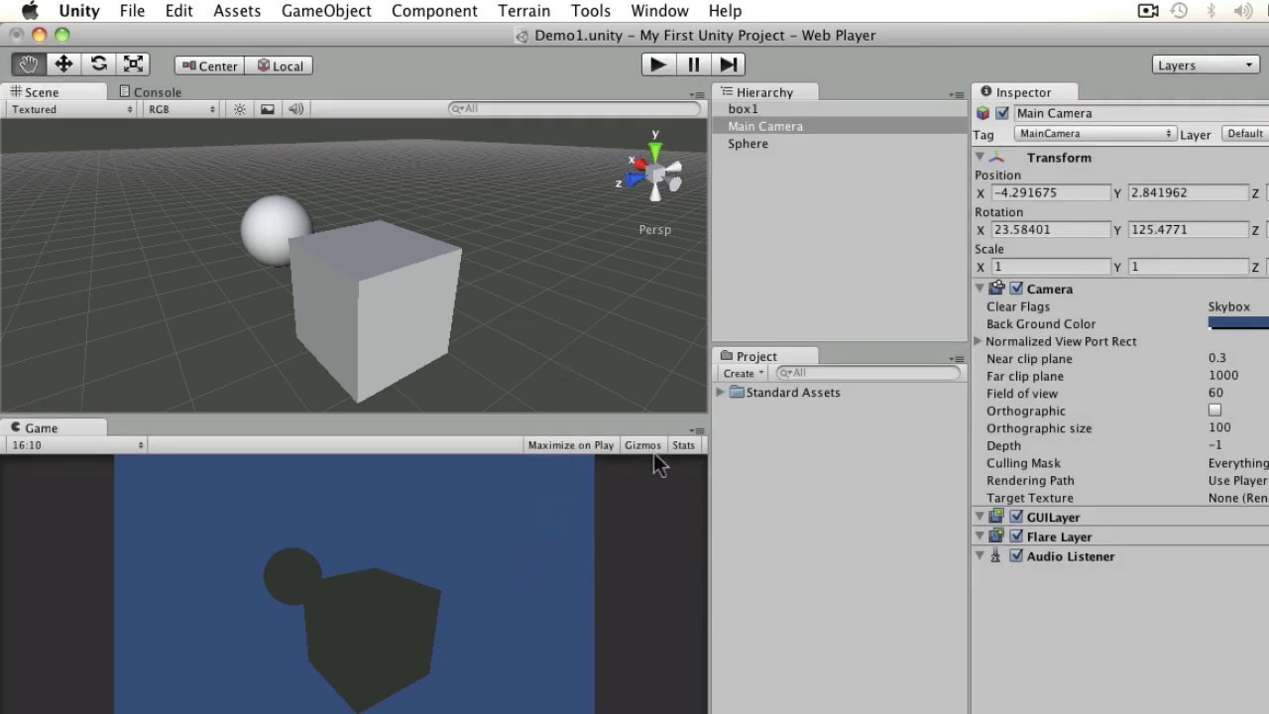
Toggle the Game view's Stats overlay and Gizmos, then bring up its aspect ratio list
click(682, 445)
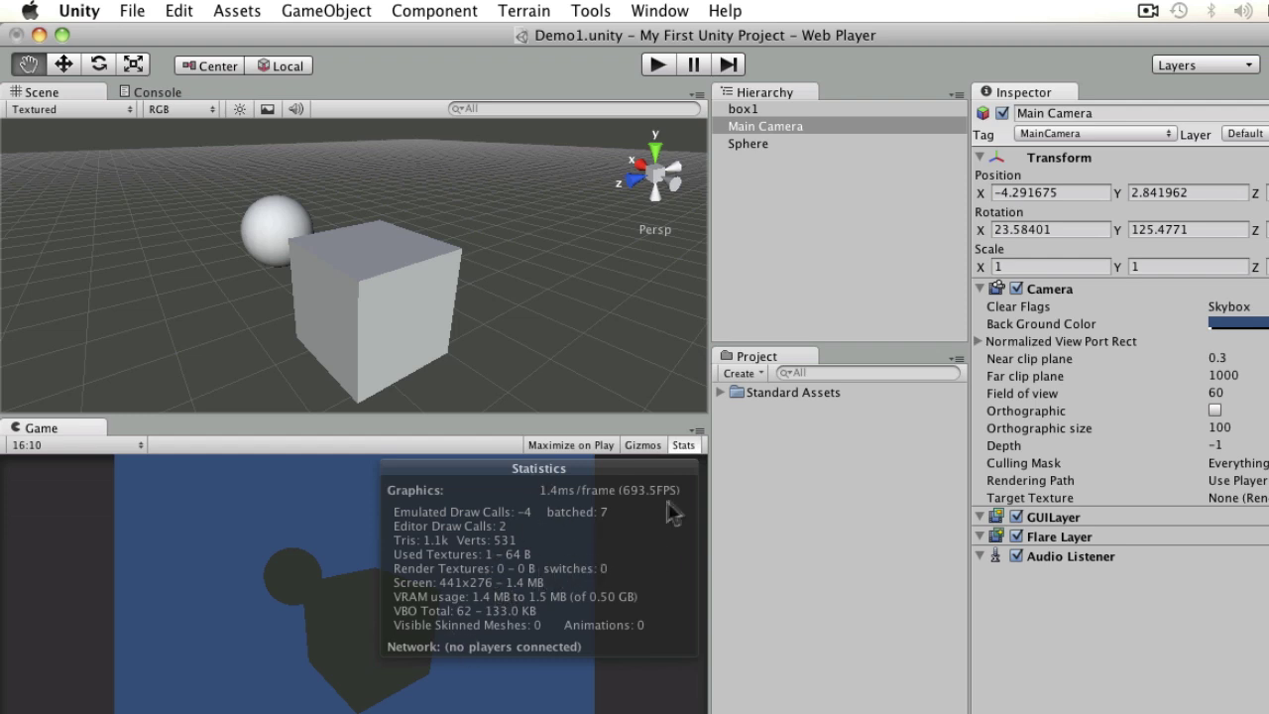
click(684, 445)
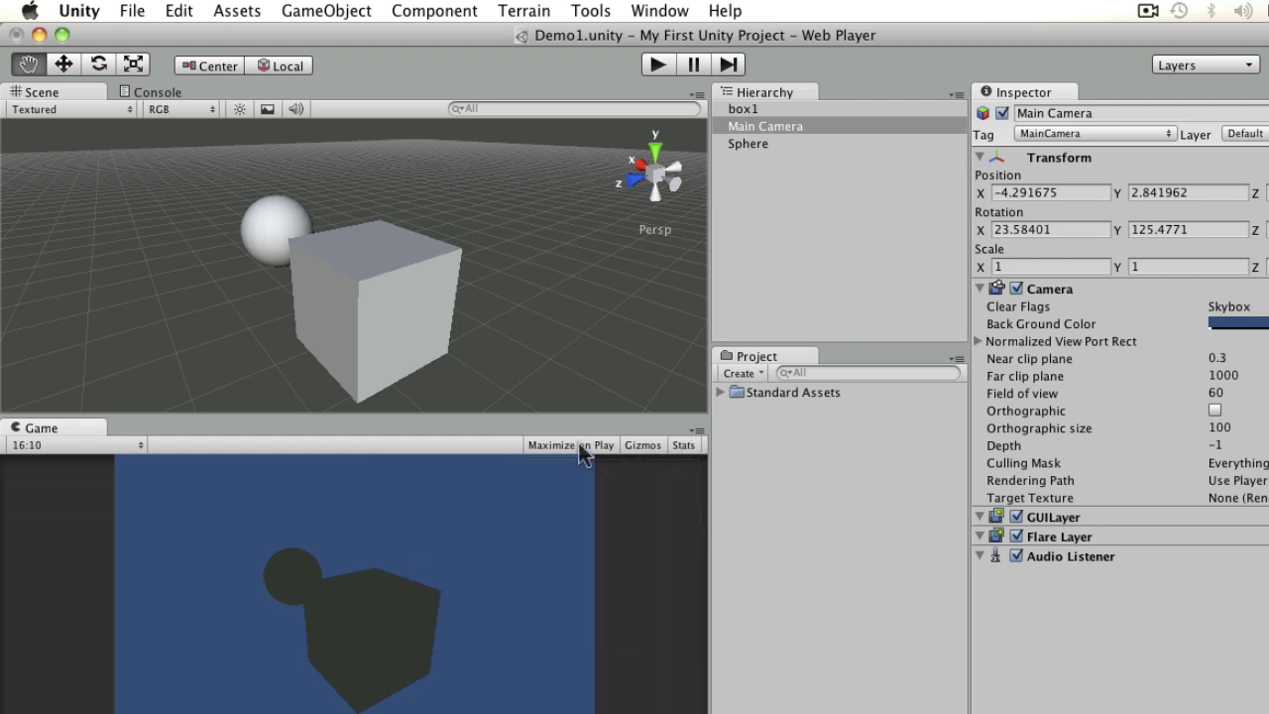
click(644, 444)
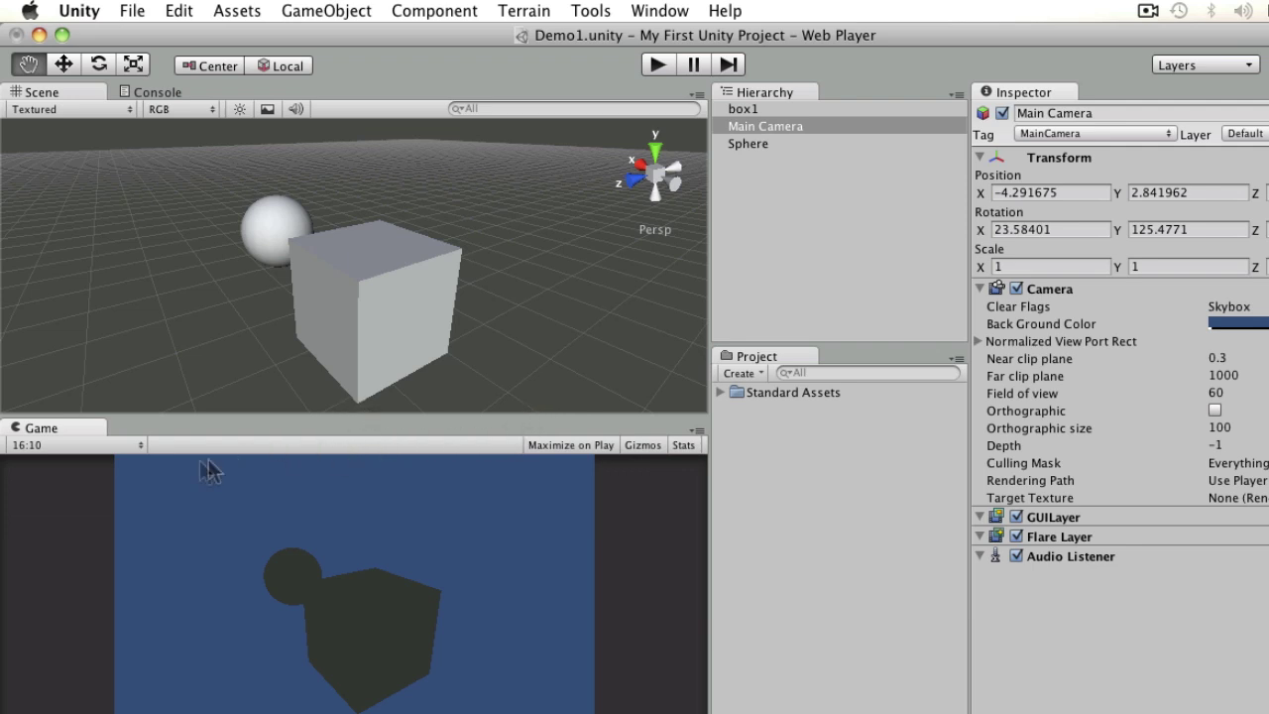
click(141, 445)
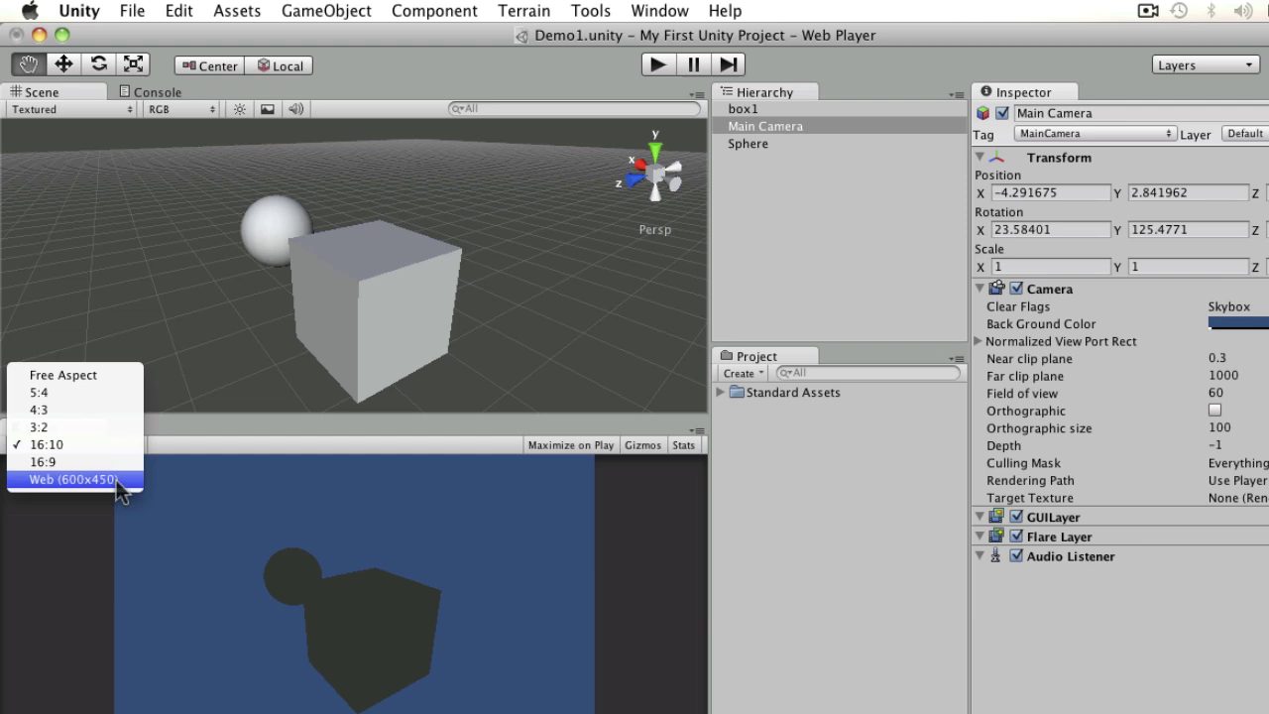
Preview the Game view at Web (600x450), 16:9 and 16:10 aspects, enlarging its panel
click(73, 480)
drag(255, 424, 255, 394)
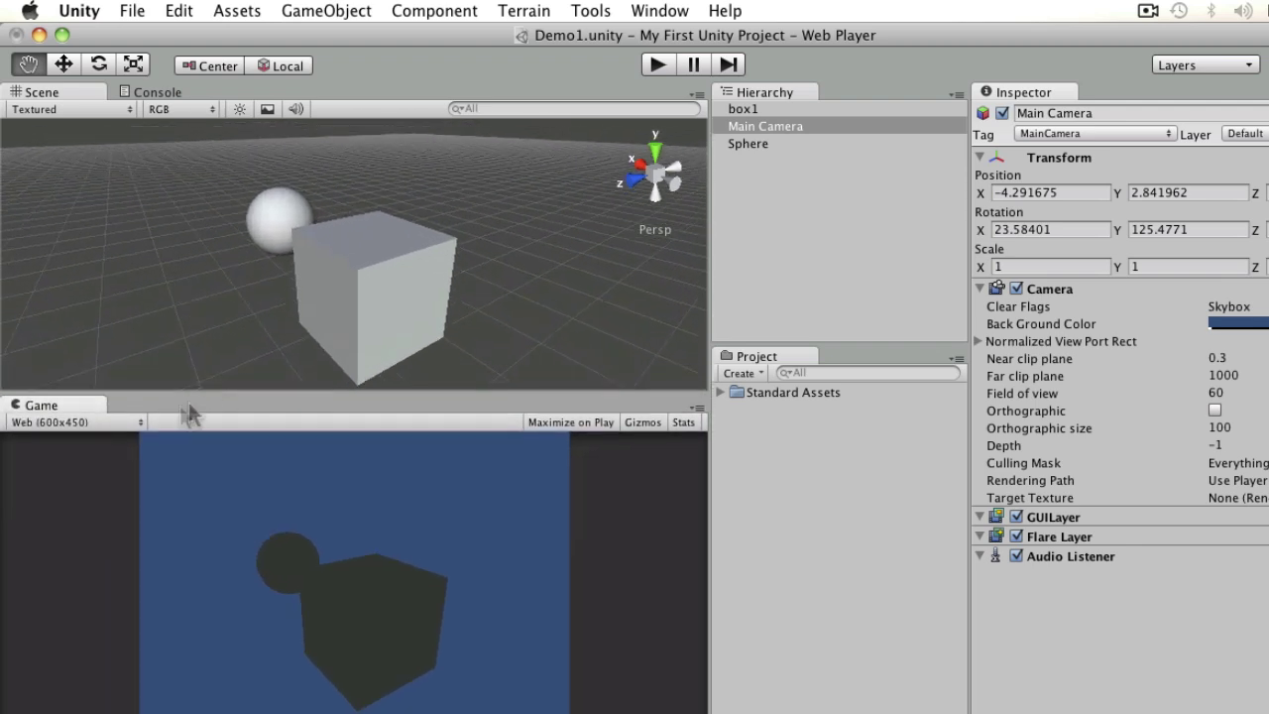
click(73, 421)
click(135, 404)
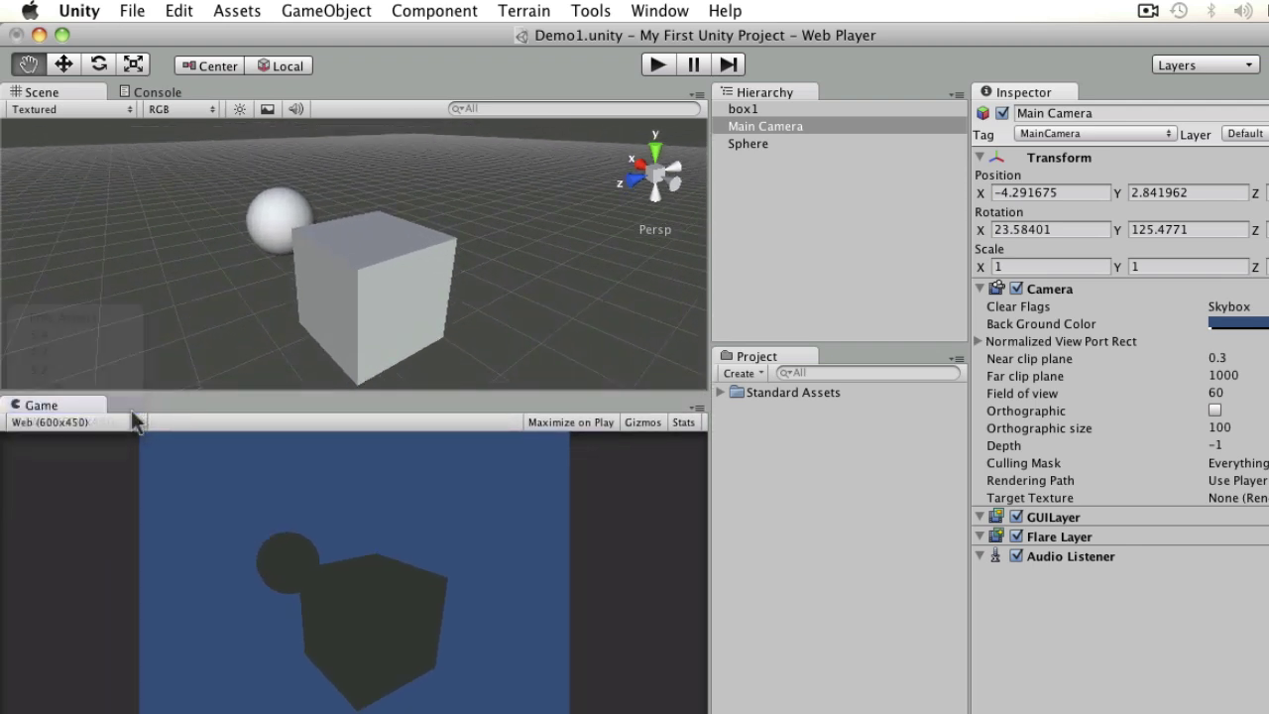
click(132, 421)
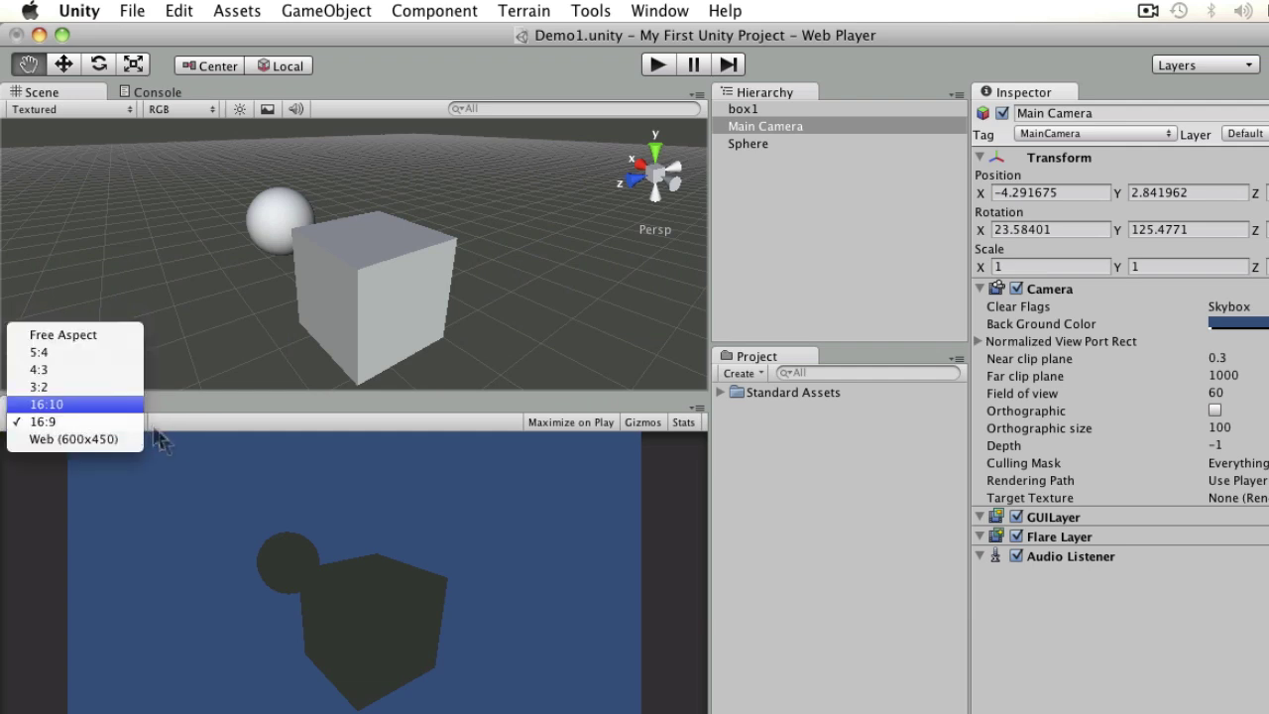
click(129, 405)
Set the Game view to Free Aspect and rebalance the Scene/Game panel heights
click(138, 423)
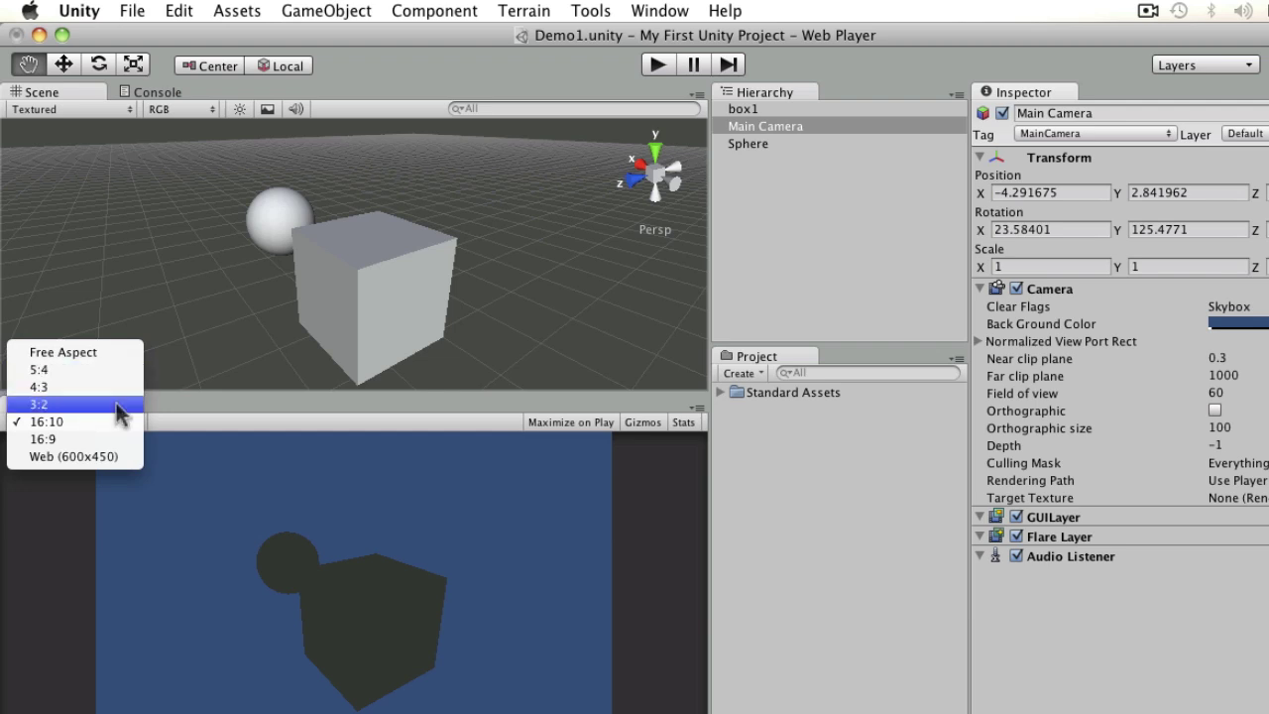
click(127, 353)
mouse_move(232, 397)
mouse_down()
mouse_move(235, 324)
mouse_move(229, 443)
mouse_move(233, 417)
mouse_up()
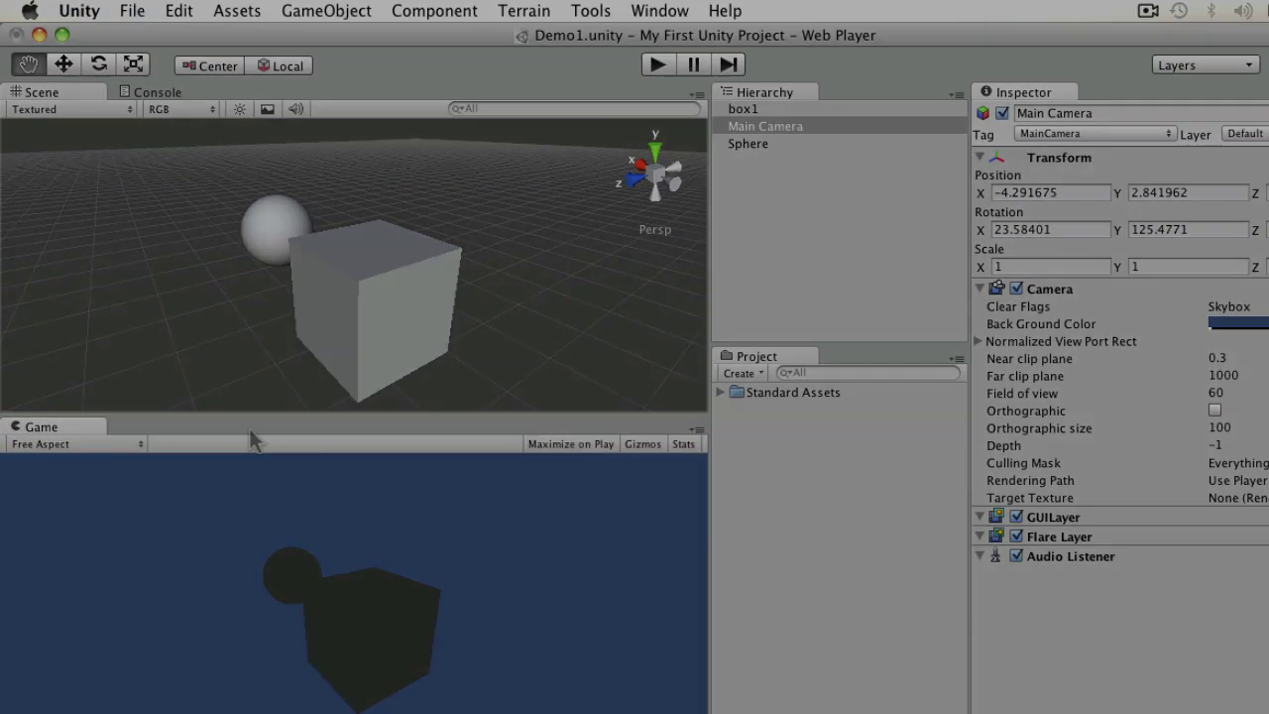